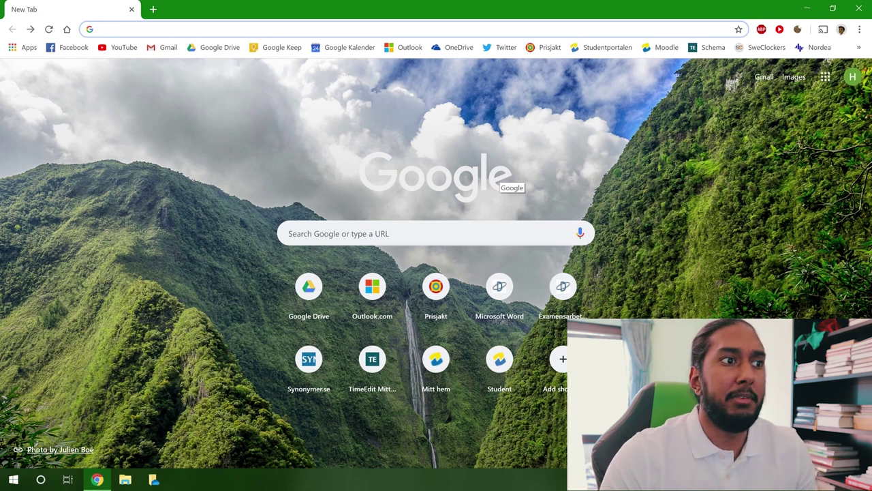
# Step: Search Google for 'android x86' and open the Android-x86 project website
pyautogui.write('andro')
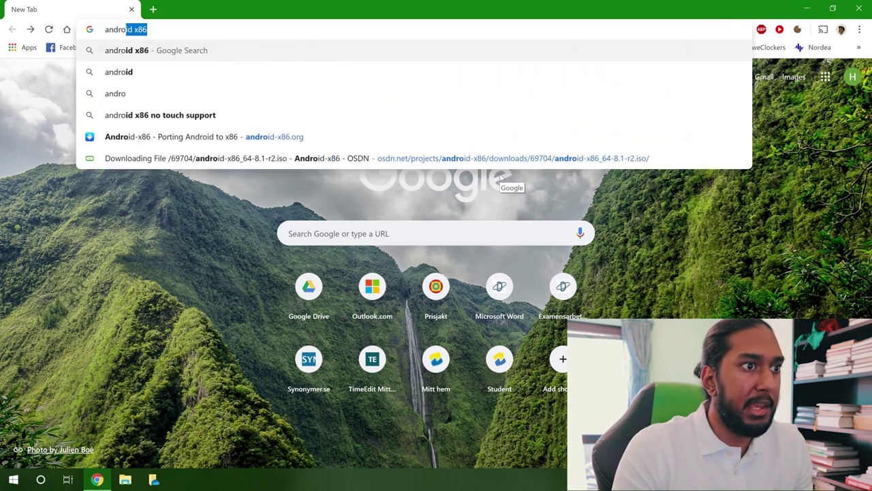
pyautogui.write("'")
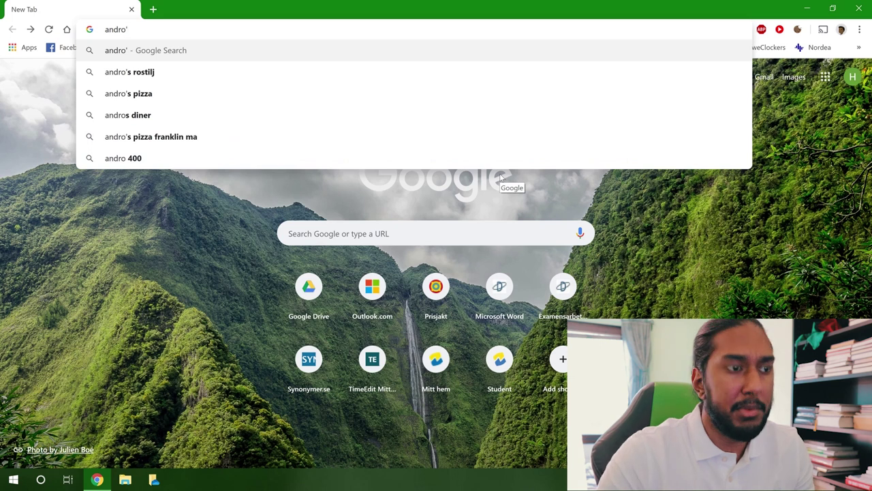
pyautogui.press('BackSpace')
pyautogui.press('Down')
pyautogui.press('Return')
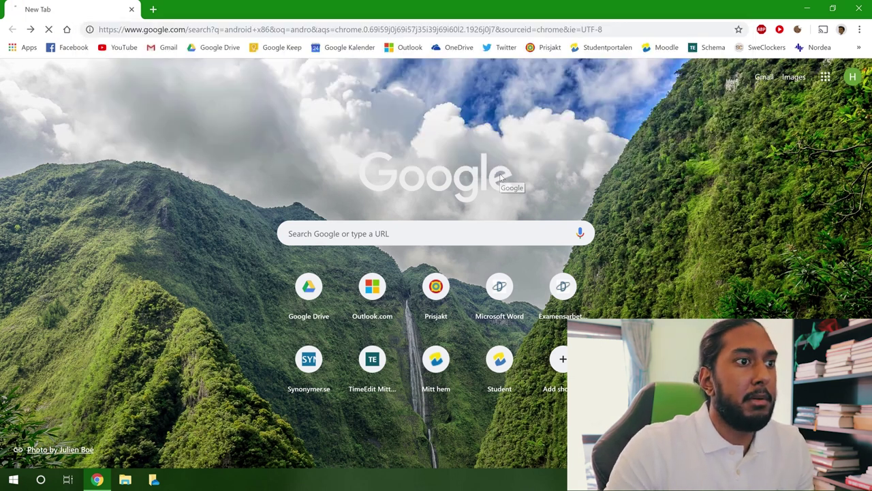
pyautogui.click(250, 167)
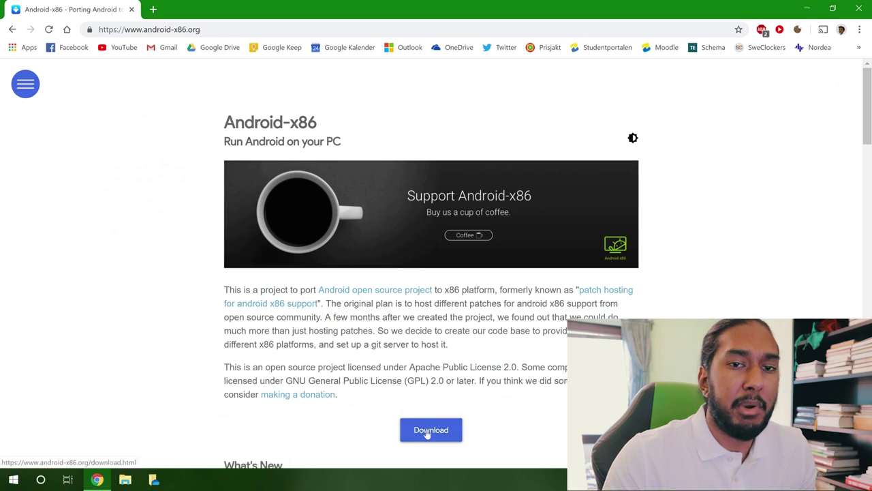
# Step: Download android-x86_64-8.1-r2.iso from the OSDN mirror
pyautogui.click(427, 432)
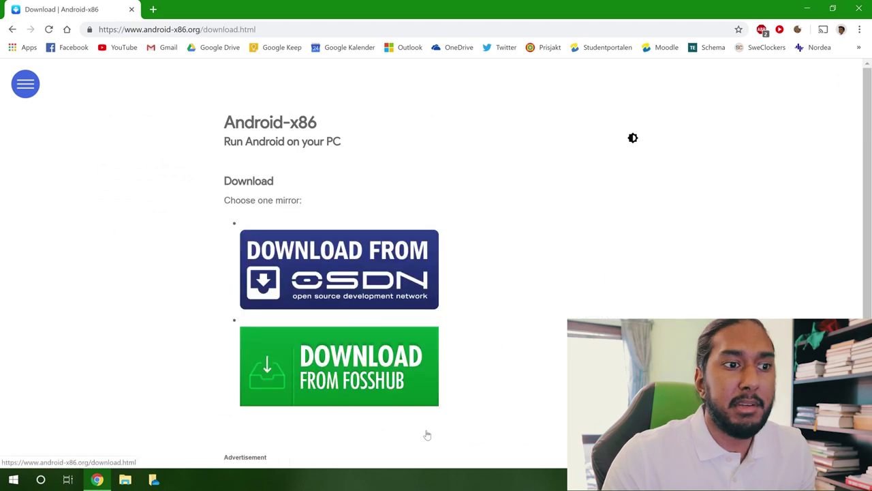
pyautogui.click(349, 279)
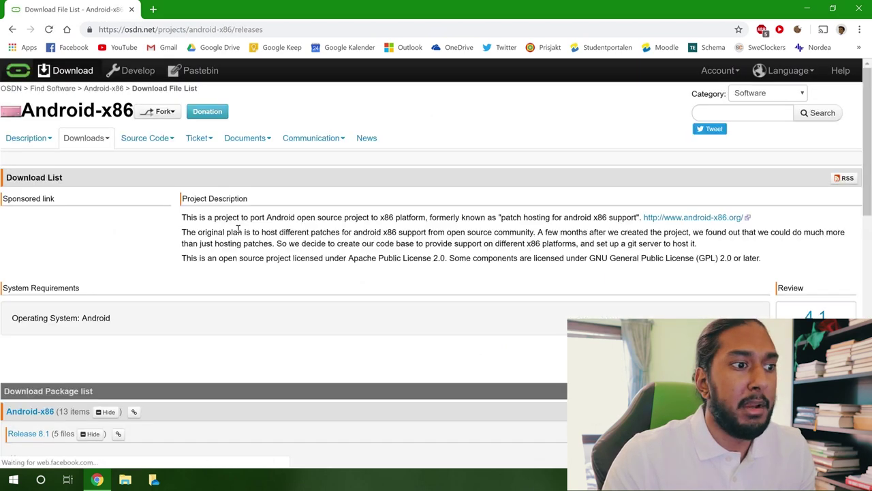
pyautogui.scroll(-3, 231, 232)
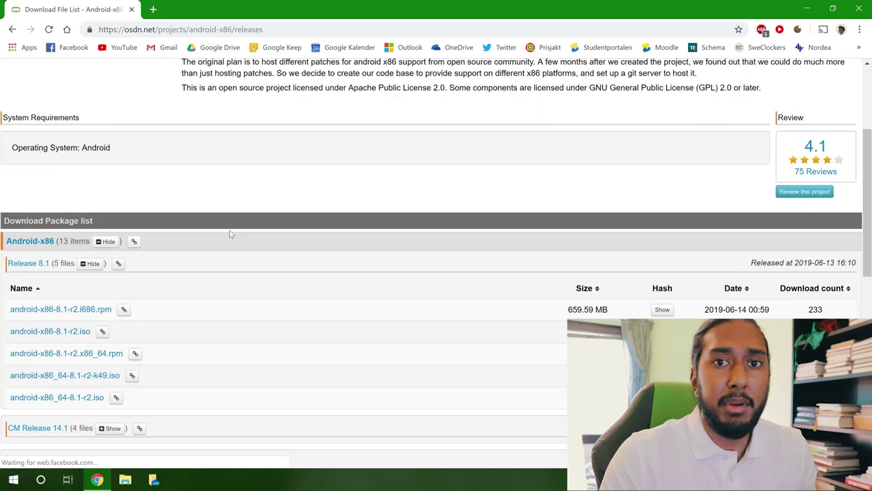
pyautogui.scroll(-2, 204, 245)
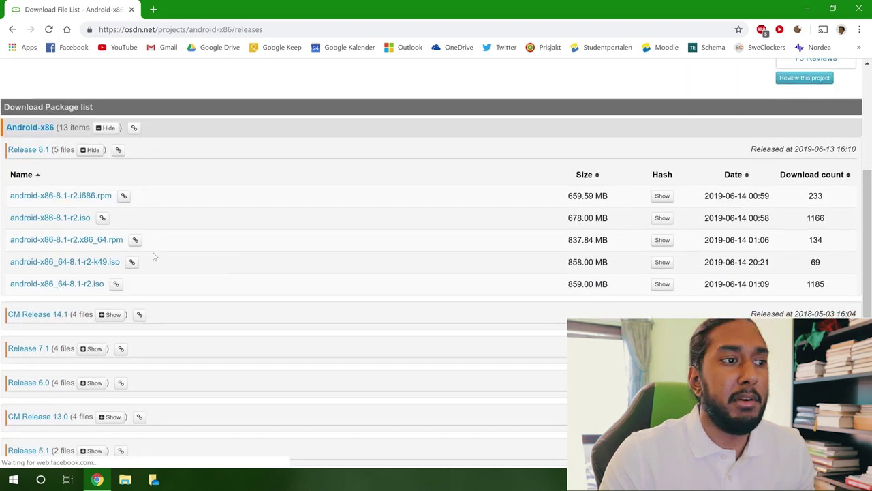
pyautogui.click(64, 286)
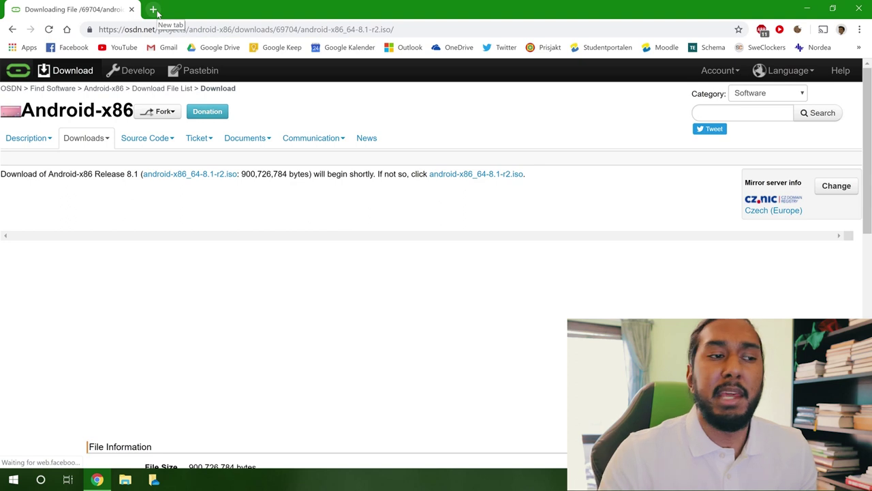
# Step: In a new tab, search 'rufus', go to rufus.ie and download Rufus 3.5 Portable
pyautogui.click(153, 9)
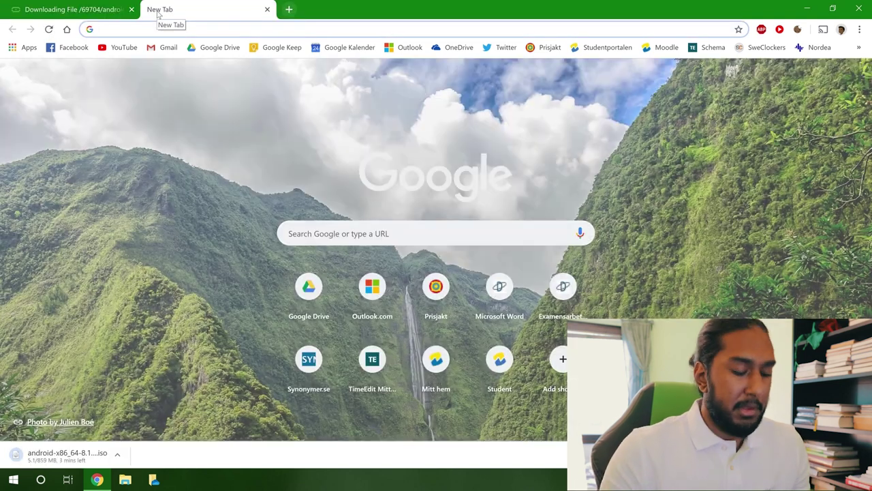
pyautogui.write('rufus')
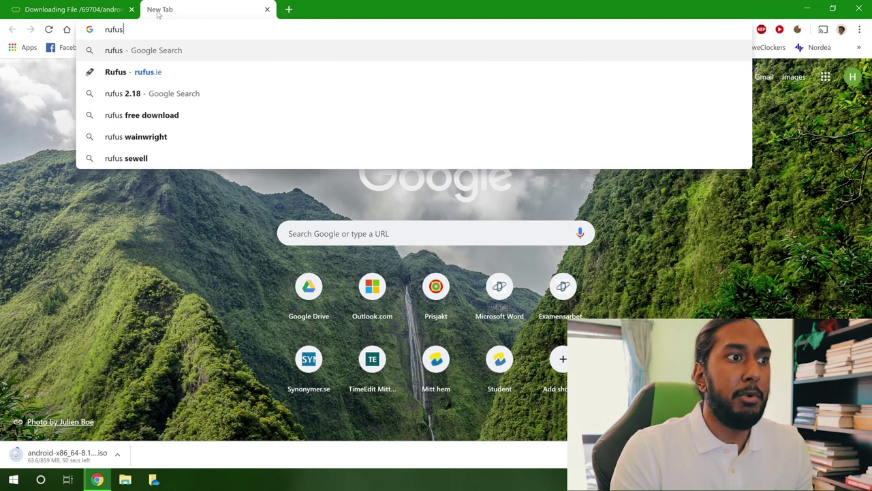
pyautogui.press('Return')
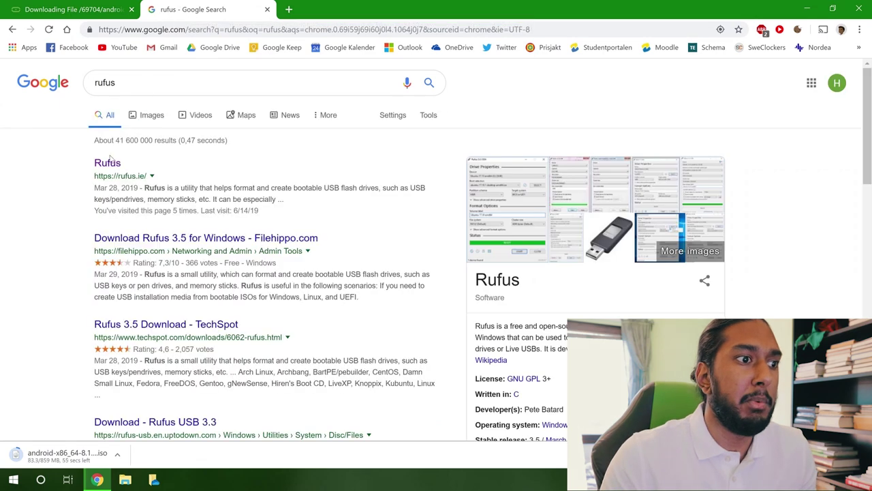
pyautogui.click(109, 164)
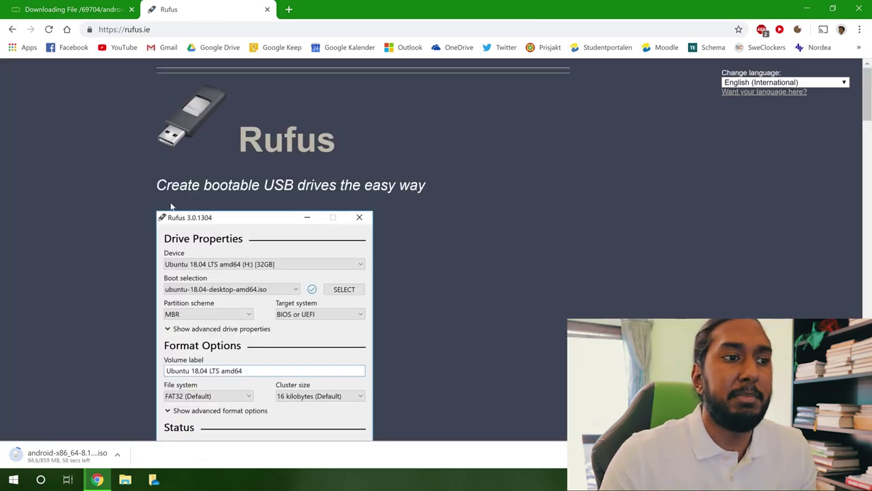
pyautogui.scroll(-7, 209, 343)
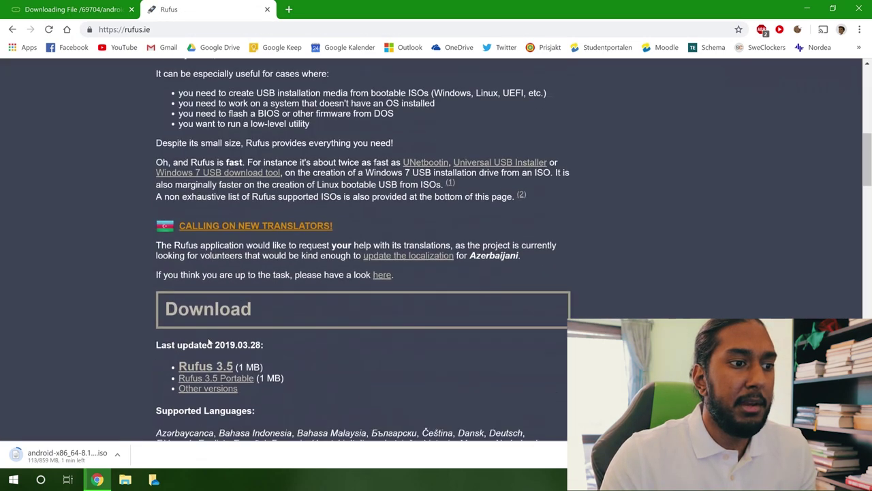
pyautogui.scroll(-1, 210, 343)
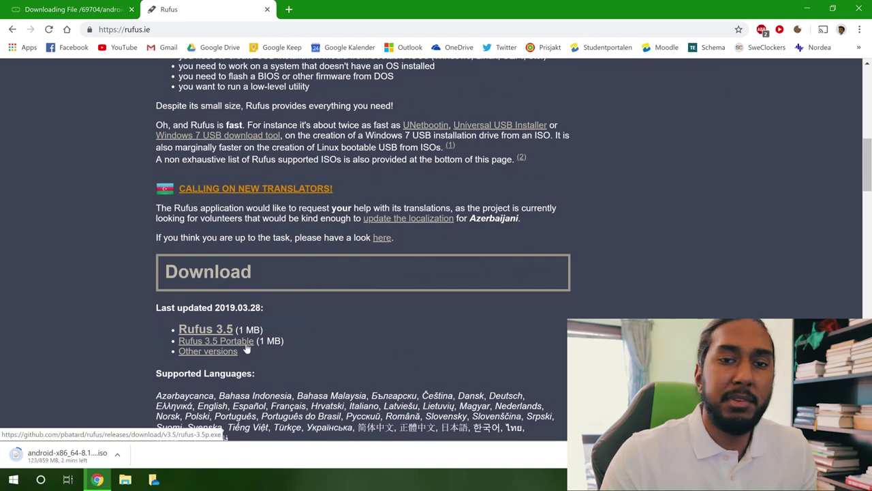
pyautogui.click(247, 346)
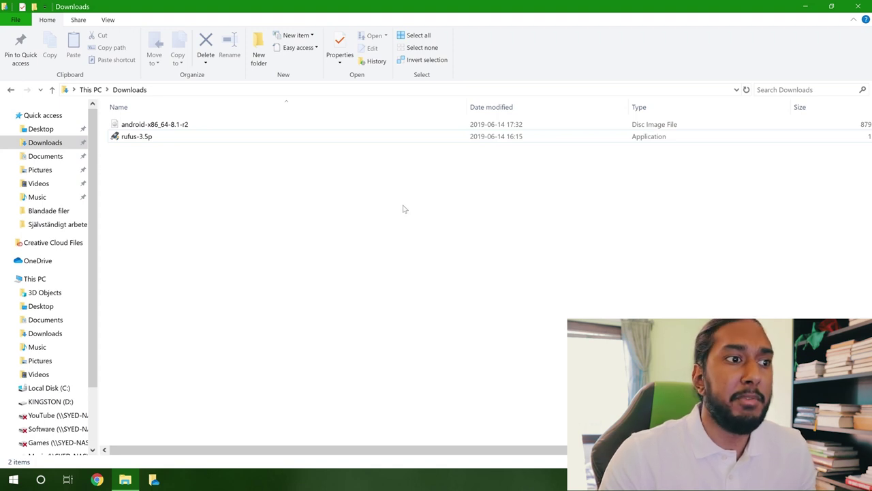
# Step: Run rufus-3.5p from Downloads, allow online update checks, and show the target drive list
pyautogui.click(287, 139)
pyautogui.doubleClick(287, 139)
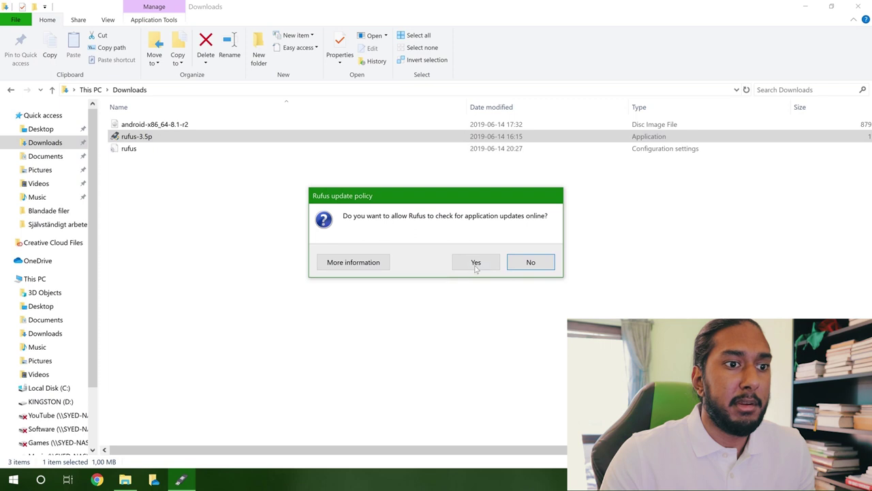
pyautogui.click(474, 266)
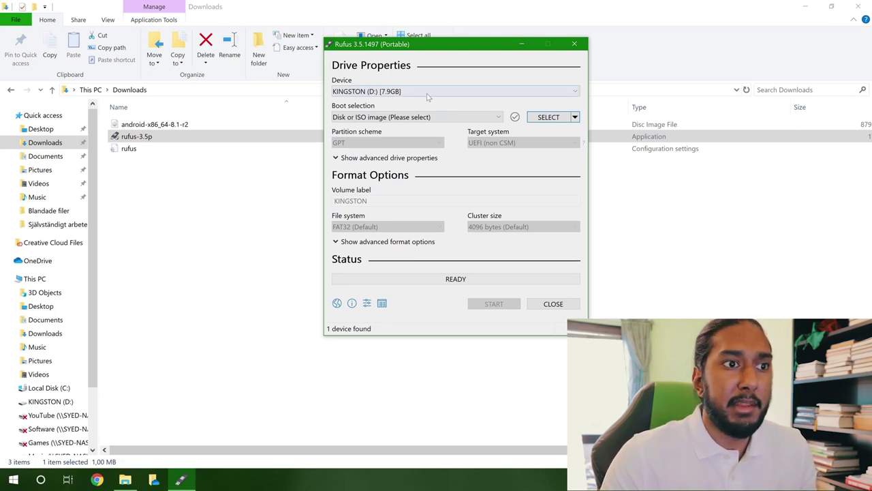
pyautogui.click(427, 95)
# Step: Keep KINGSTON (D:) as target and load android-x86_64-8.1-r2.iso as the disk image
pyautogui.click(401, 102)
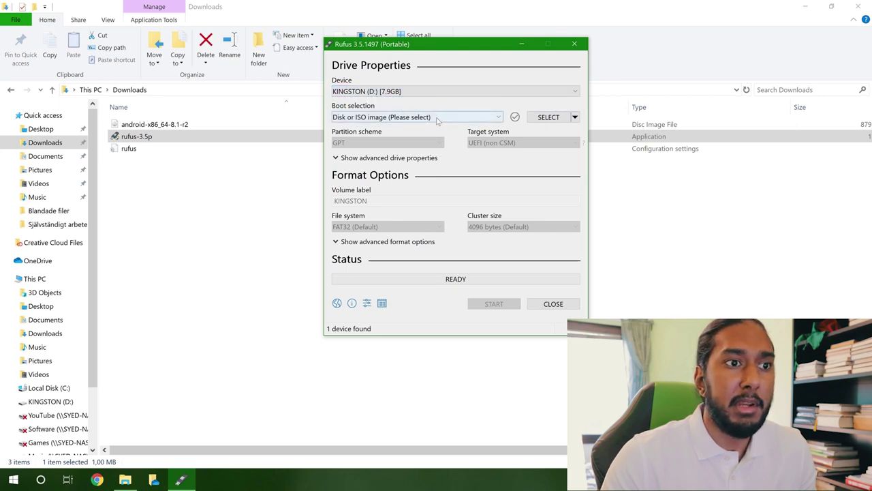
pyautogui.click(438, 118)
pyautogui.click(476, 142)
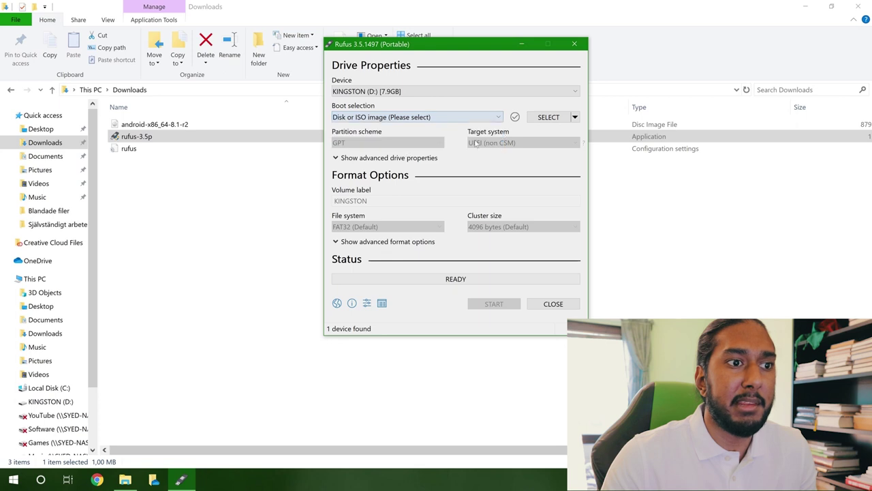
pyautogui.click(548, 117)
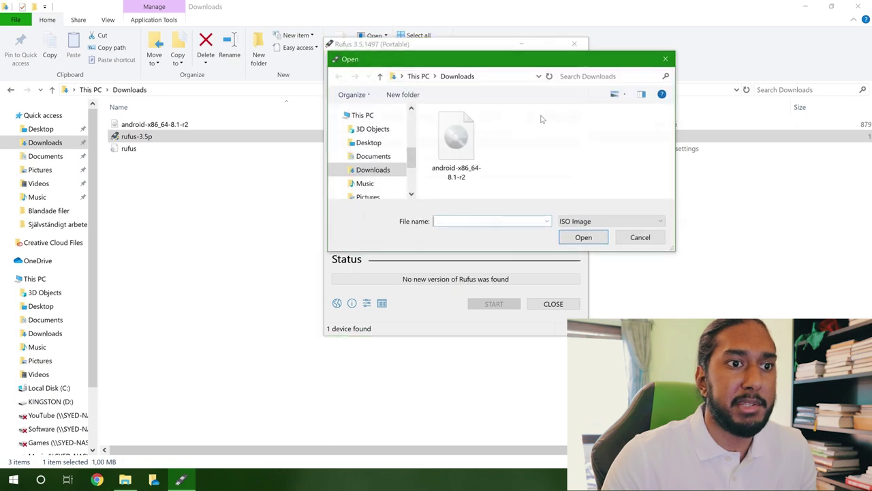
pyautogui.doubleClick(467, 137)
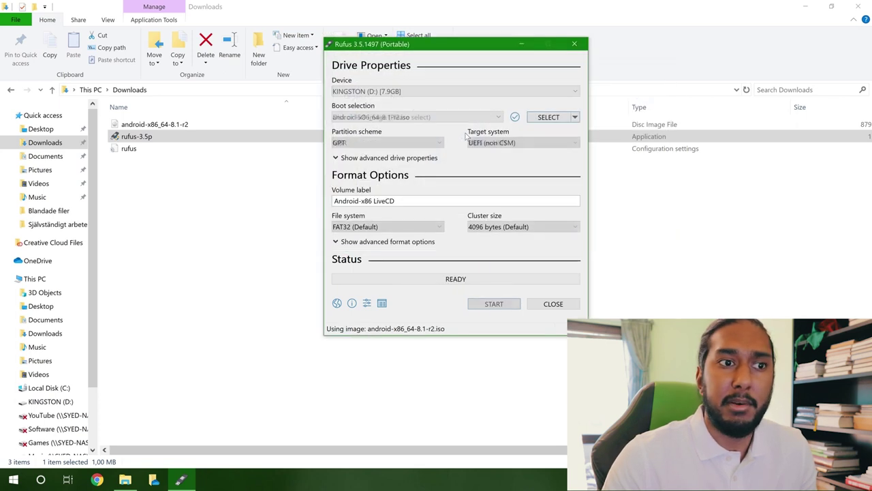
# Step: Set the partition scheme to GPT and start writing to the USB drive
pyautogui.click(401, 146)
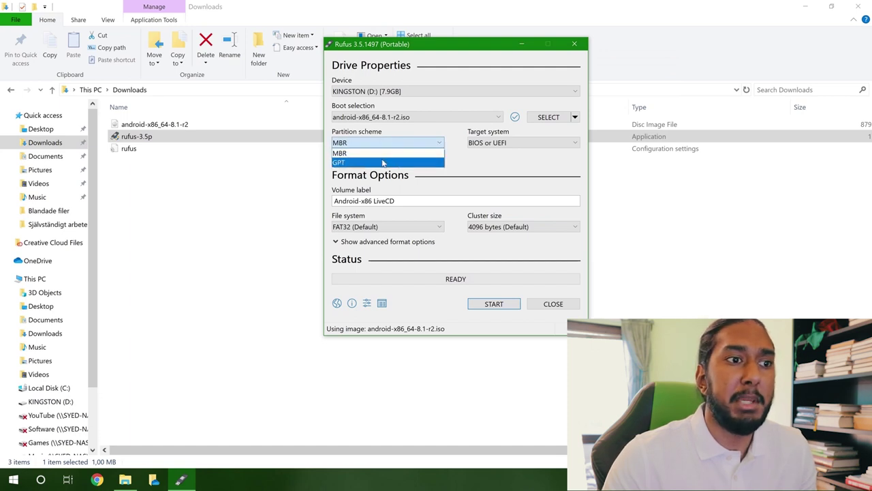
pyautogui.click(383, 162)
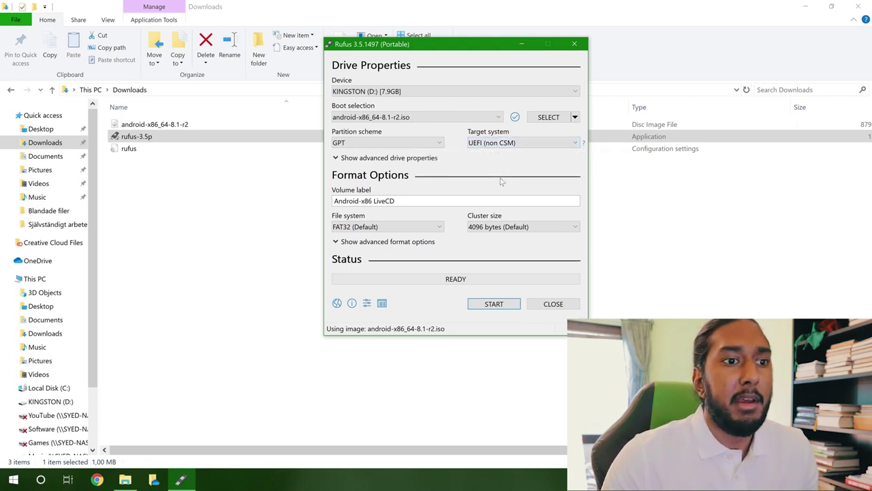
pyautogui.click(504, 306)
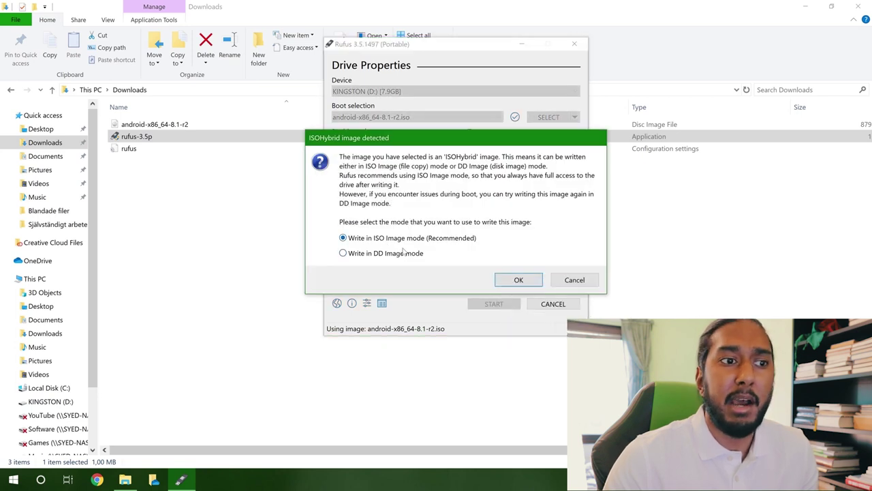
# Step: Confirm 'Write in ISO Image mode' and accept erasing all data on the KINGSTON drive
pyautogui.click(518, 281)
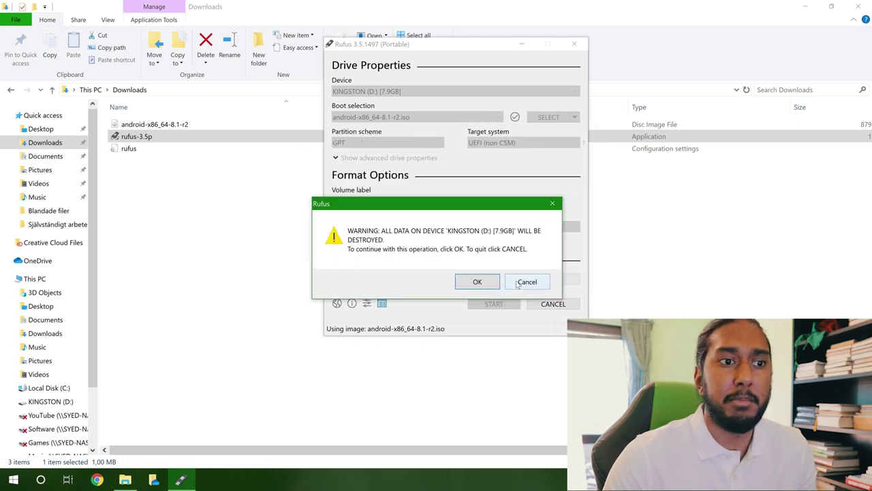
pyautogui.click(476, 282)
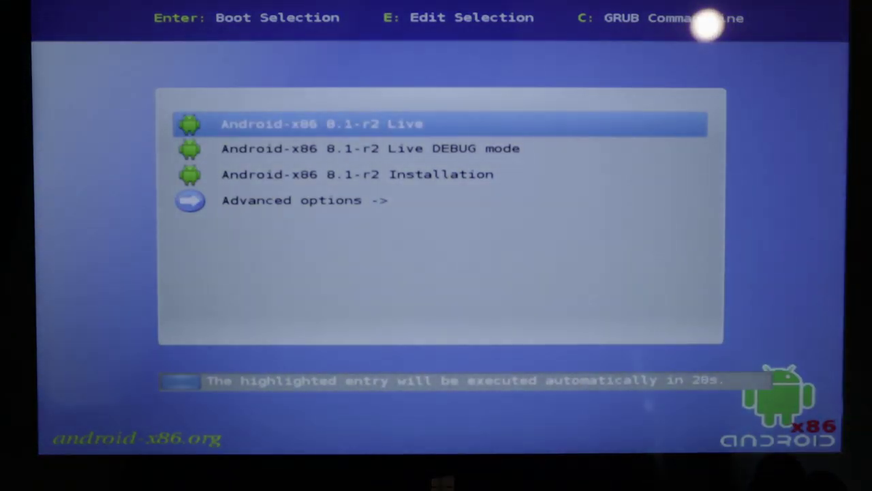
# Step: Boot 'Auto Install to specified harddisk' from the GRUB Advanced options menu
pyautogui.press('Down')
pyautogui.press('Down')
pyautogui.press('Down')
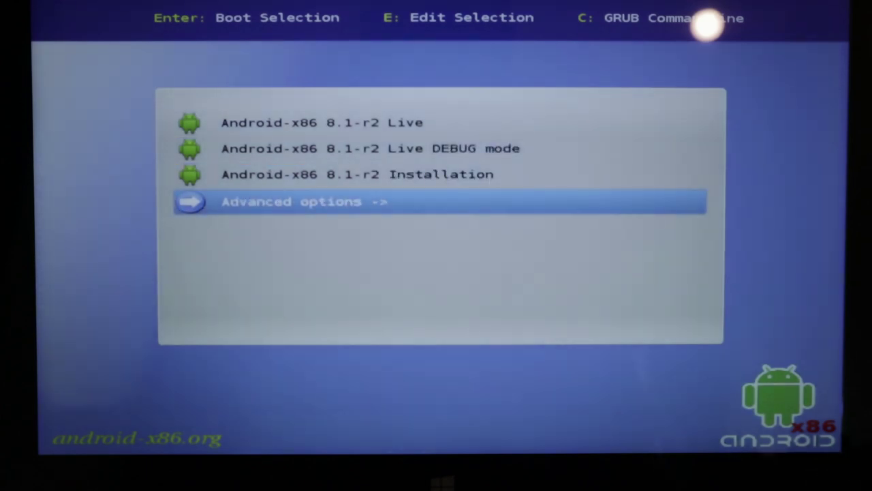
pyautogui.press('Return')
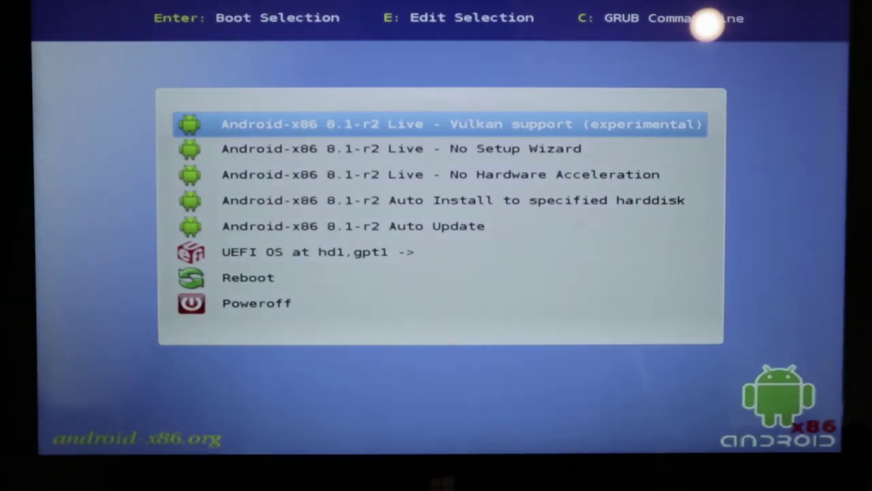
pyautogui.press('Down')
pyautogui.press('Down')
pyautogui.press('Down')
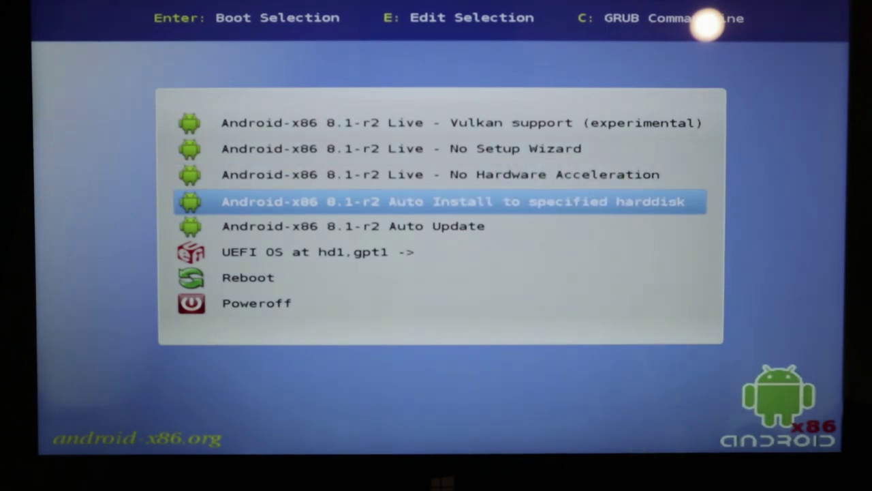
pyautogui.press('Return')
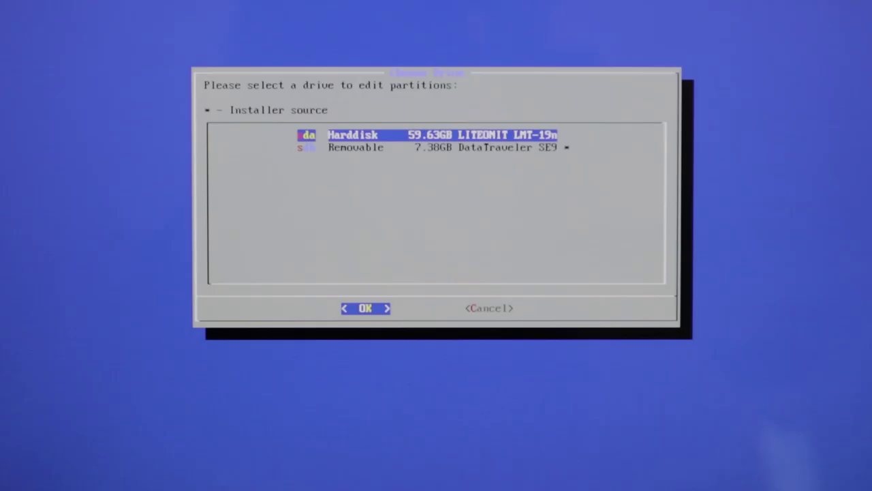
# Step: Pick the 59.63GB sda hard disk and answer Yes to the AUTO installation prompt
pyautogui.press('Return')
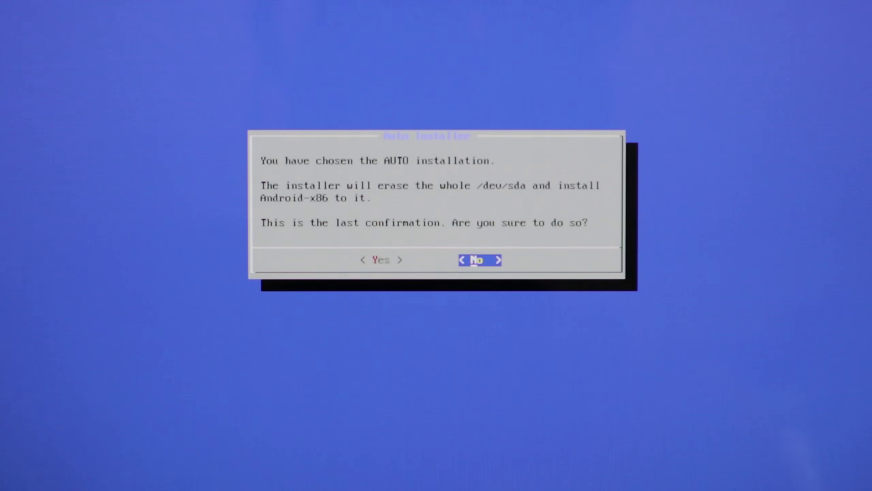
pyautogui.press('Left')
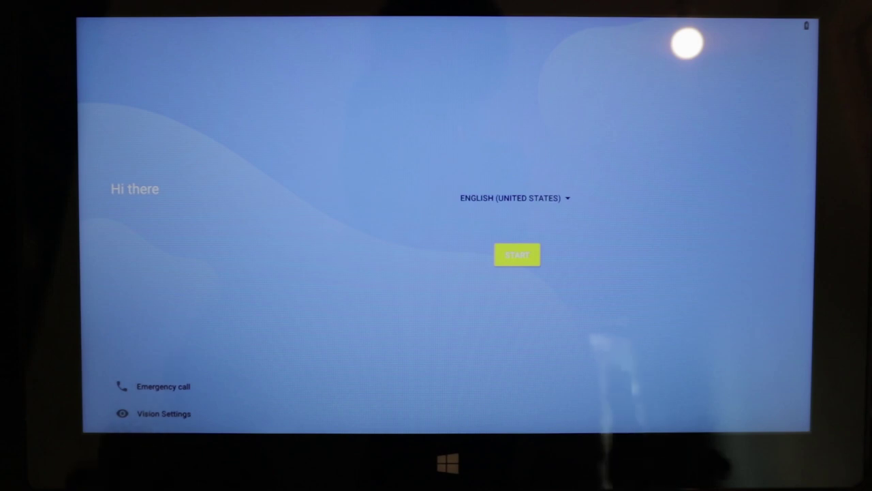
# Step: Move past the 'Hi there' welcome screen to the Android launcher home screen
pyautogui.press('Tab')
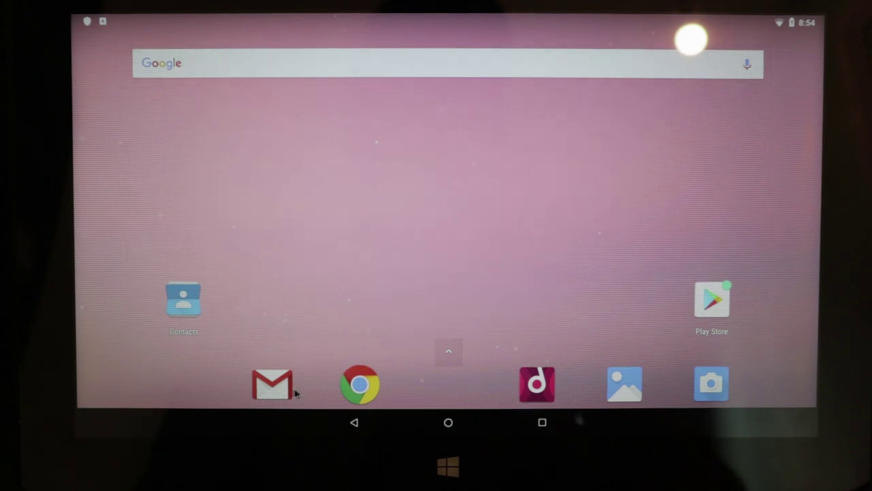
pyautogui.click(360, 385)
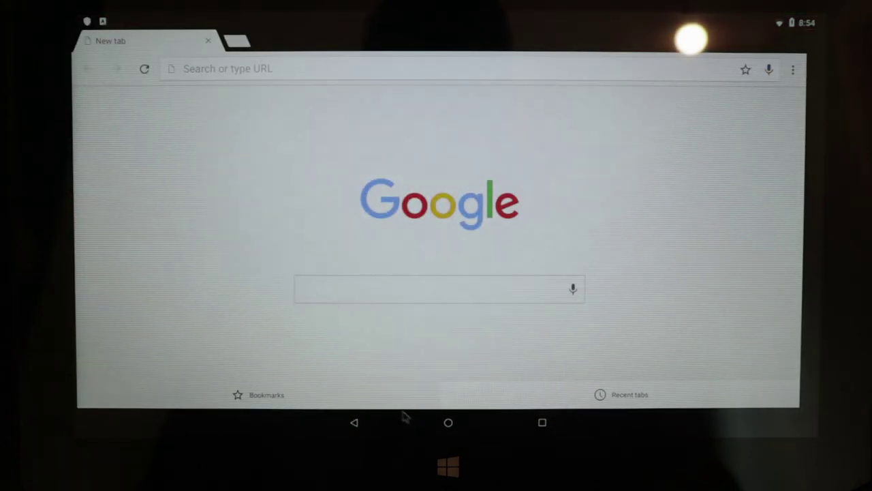
pyautogui.click(448, 423)
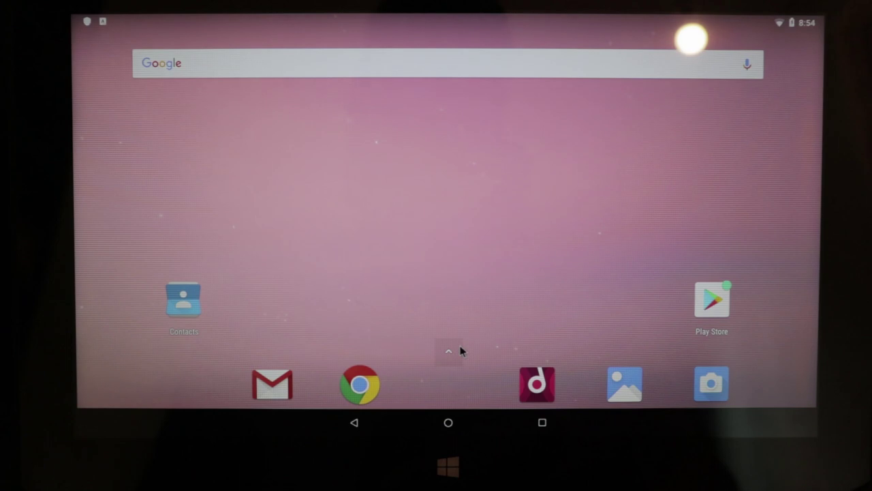
pyautogui.click(450, 352)
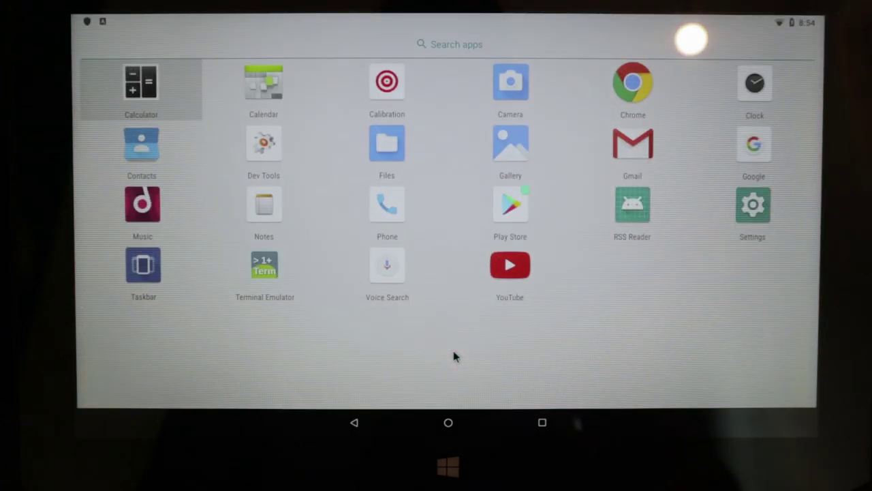
pyautogui.click(518, 289)
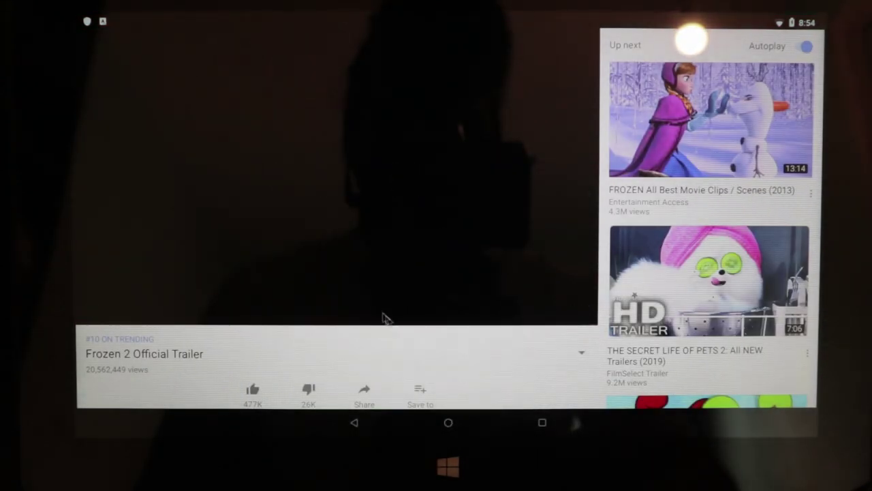
pyautogui.click(253, 286)
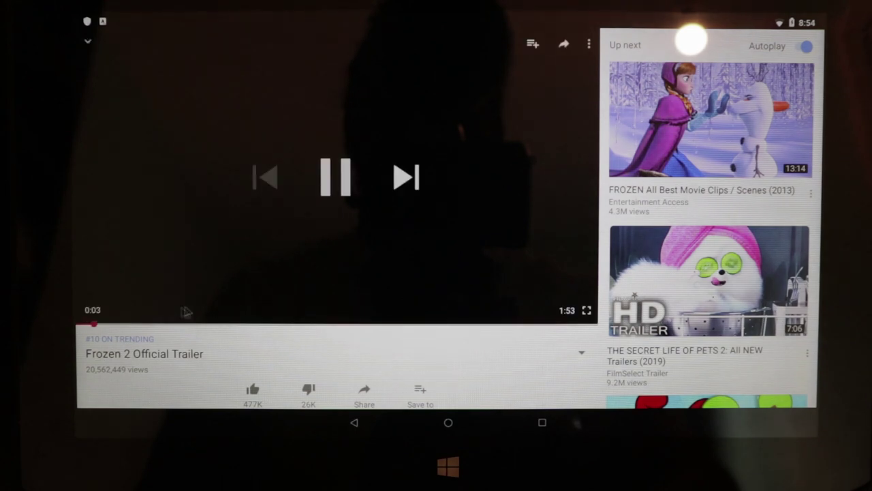
pyautogui.click(161, 324)
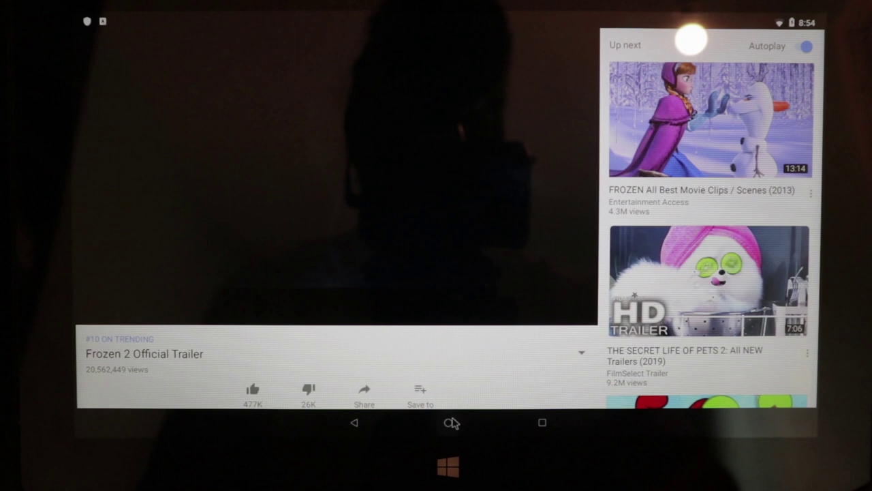
pyautogui.click(450, 422)
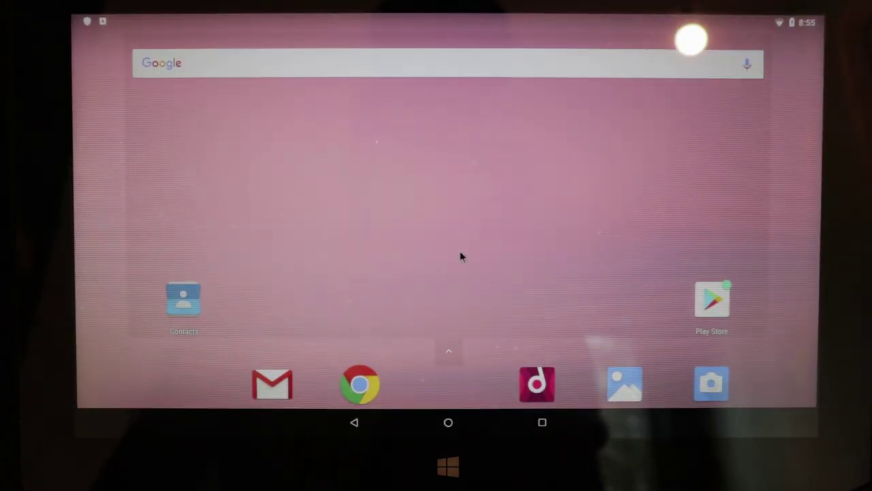